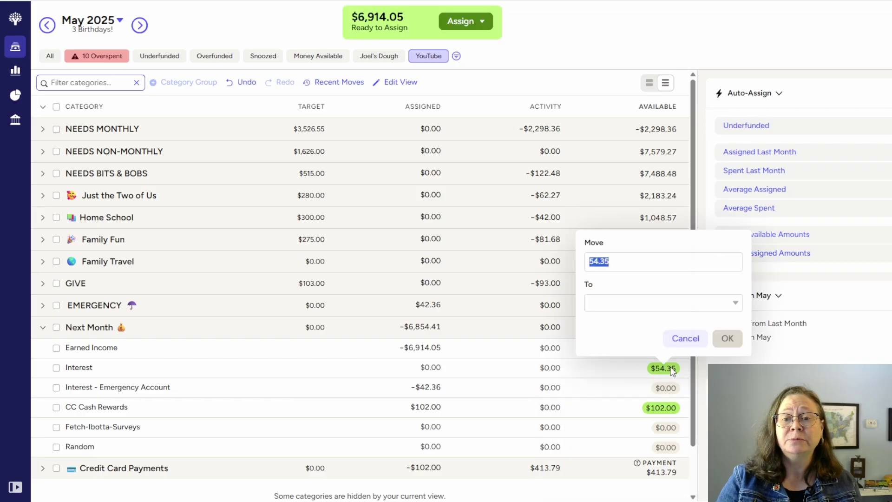
Step: Move the $54.35 available in the Interest category to Inflow: Ready to Assign
click(623, 303)
click(618, 359)
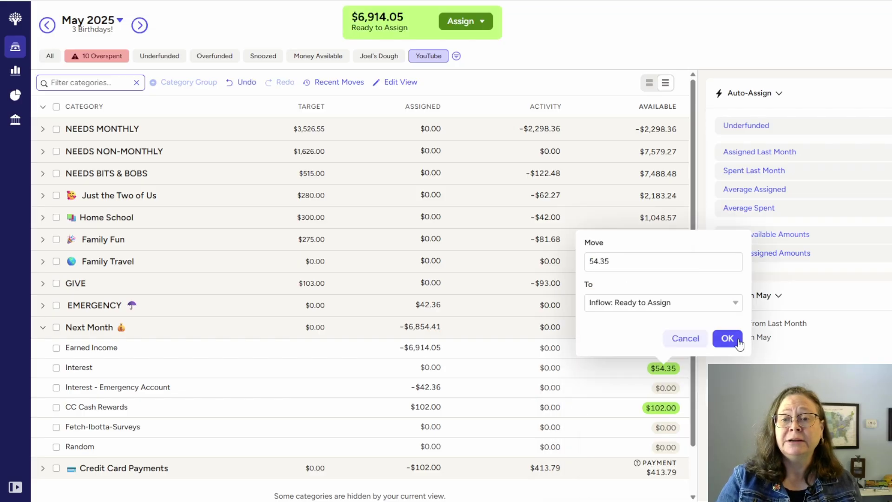
click(729, 339)
Step: Move the $102.00 available in CC Cash Rewards to Inflow: Ready to Assign
click(663, 408)
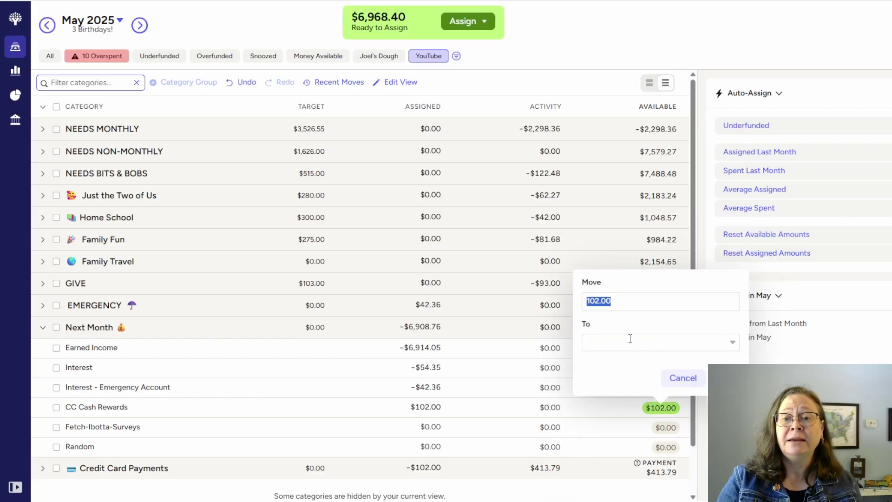
click(625, 338)
click(669, 155)
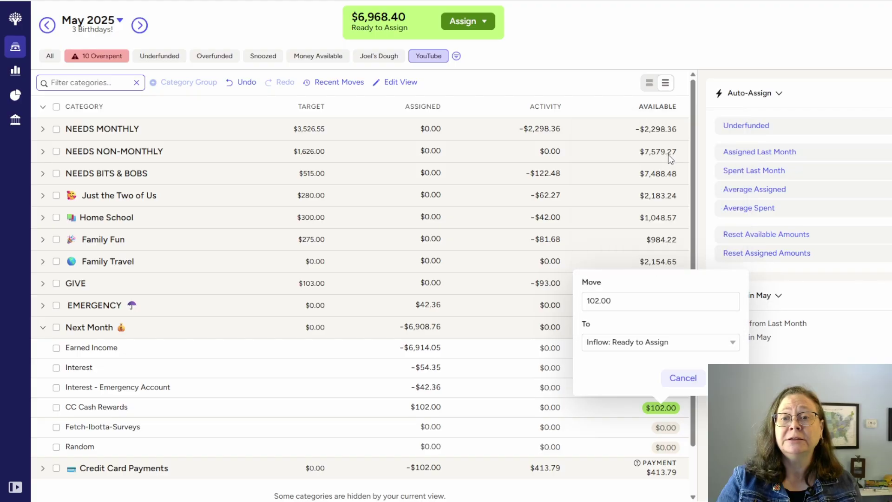
click(729, 378)
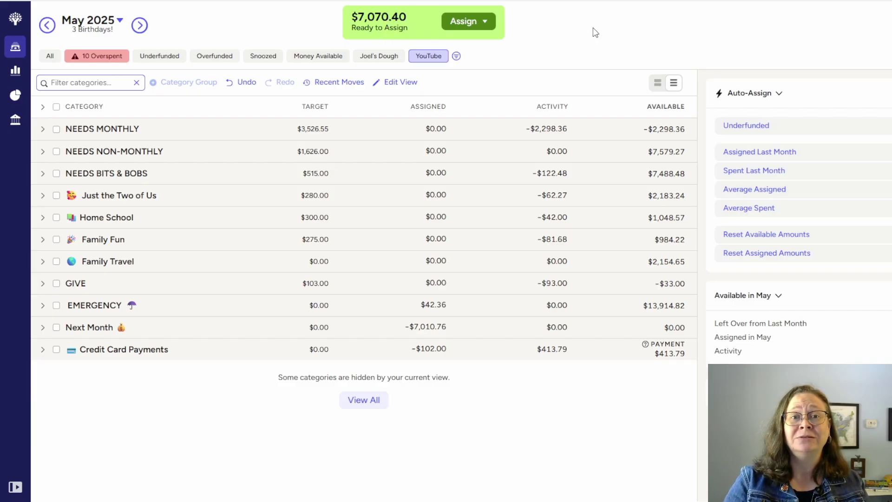
Step: Expand all category groups, auto-assign the underfunded amounts to the whole NEEDS MONTHLY group, and collapse that group
click(43, 107)
click(56, 129)
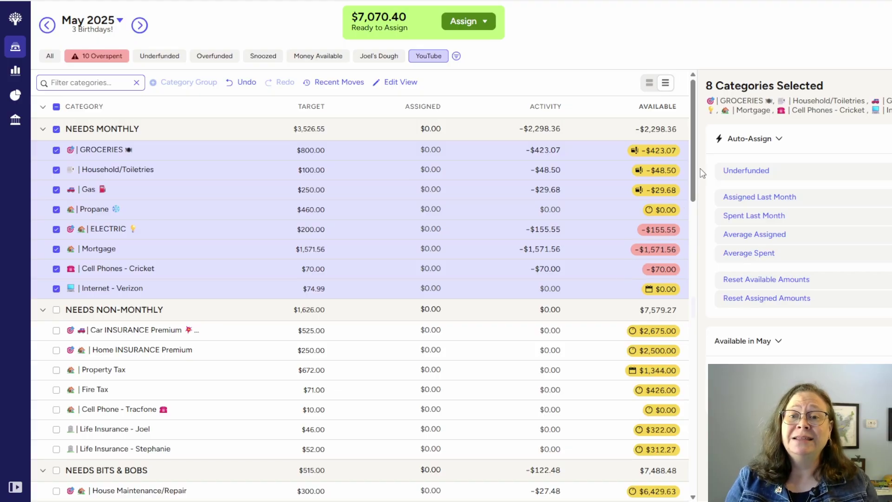
click(746, 171)
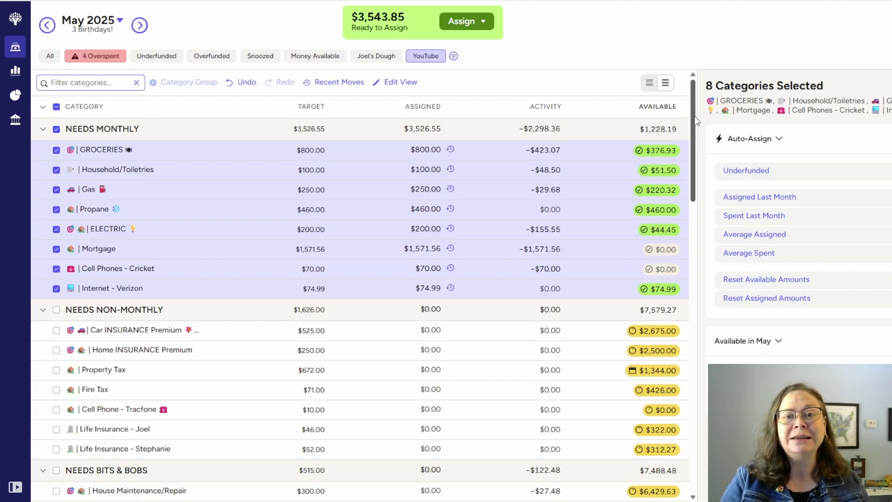
scroll(697, 121, down, 1)
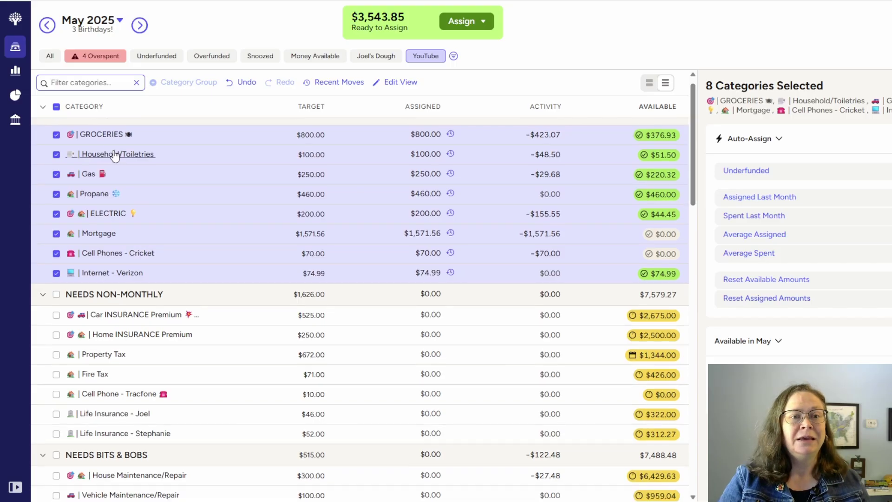
scroll(56, 199, up, 1)
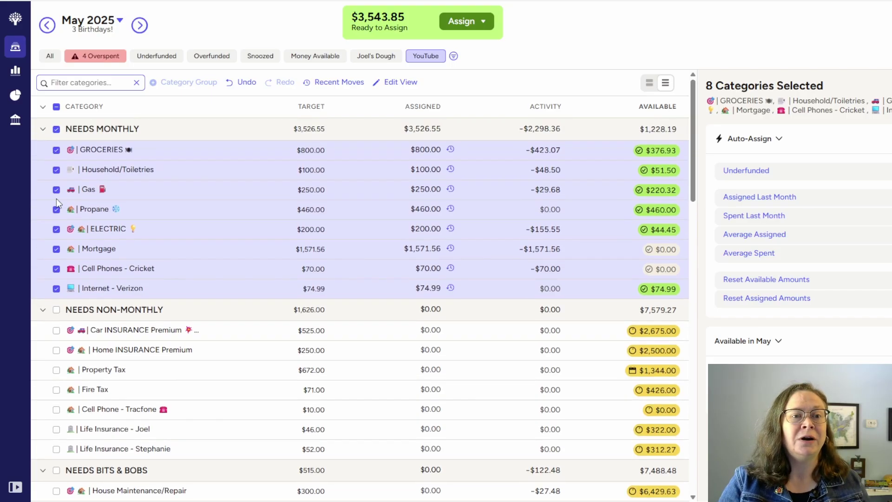
click(42, 129)
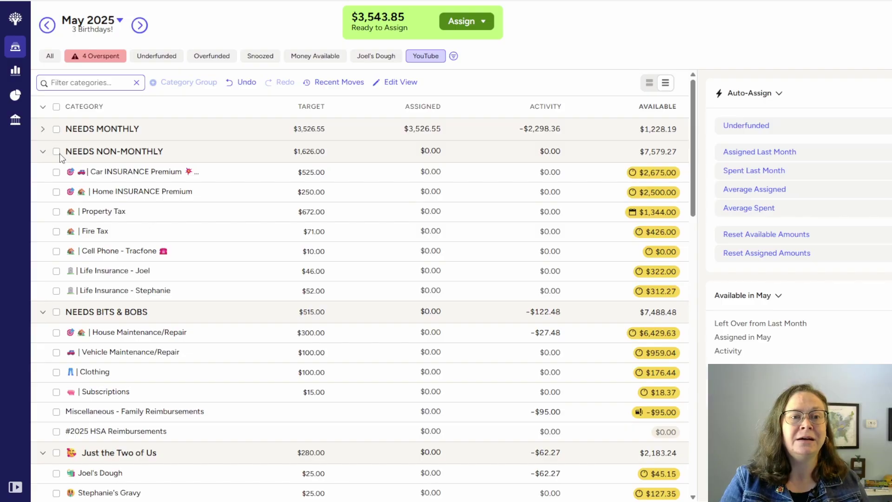
Step: Auto-assign the underfunded amounts to all NEEDS NON-MONTHLY categories and collapse the group
click(56, 152)
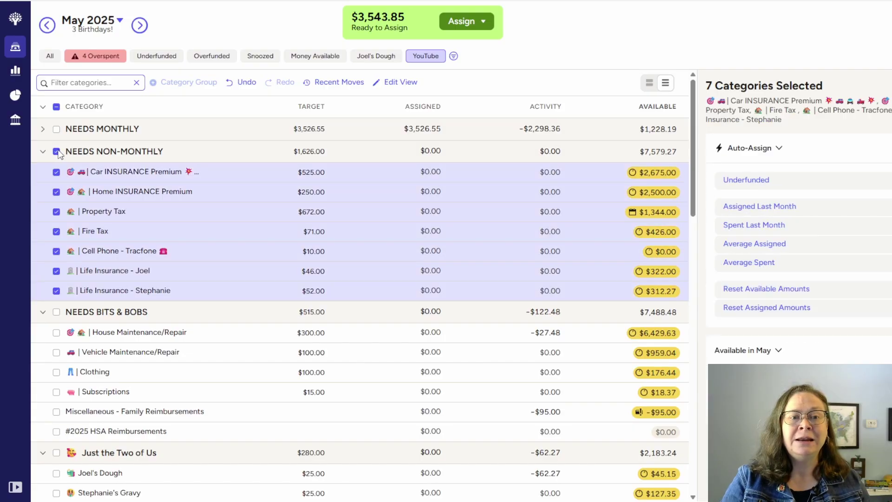
click(759, 184)
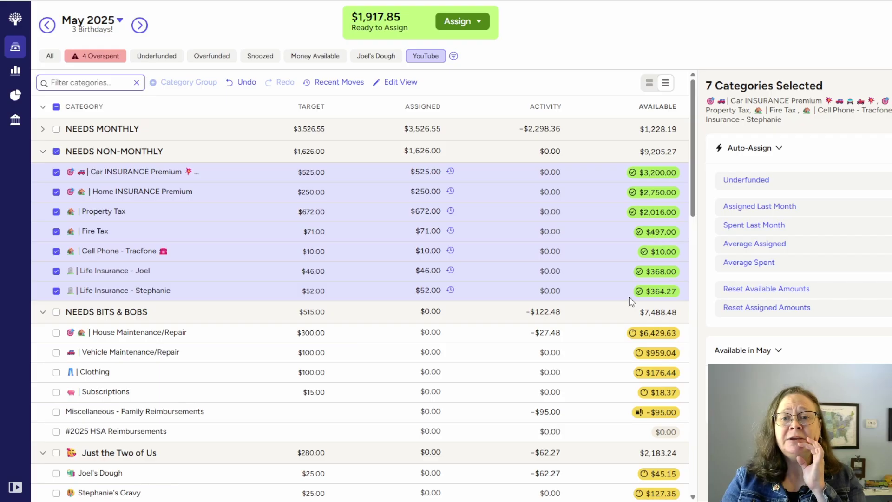
click(41, 153)
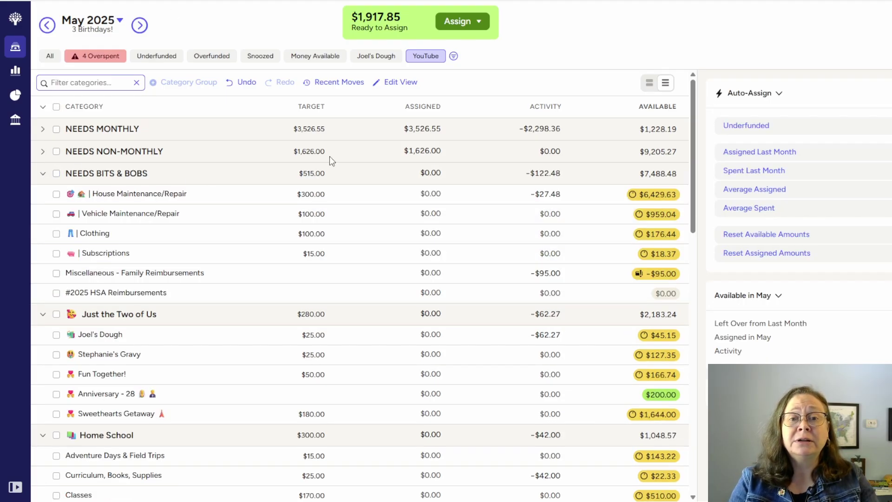
Step: Fund every NEEDS BITS & BOBS category with its underfunded amount, then deselect and collapse the group
click(56, 174)
click(758, 171)
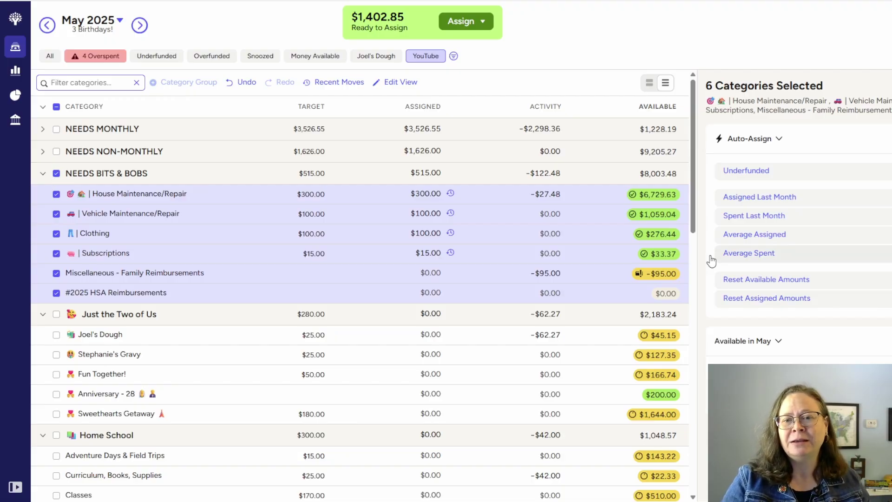
click(56, 174)
click(43, 175)
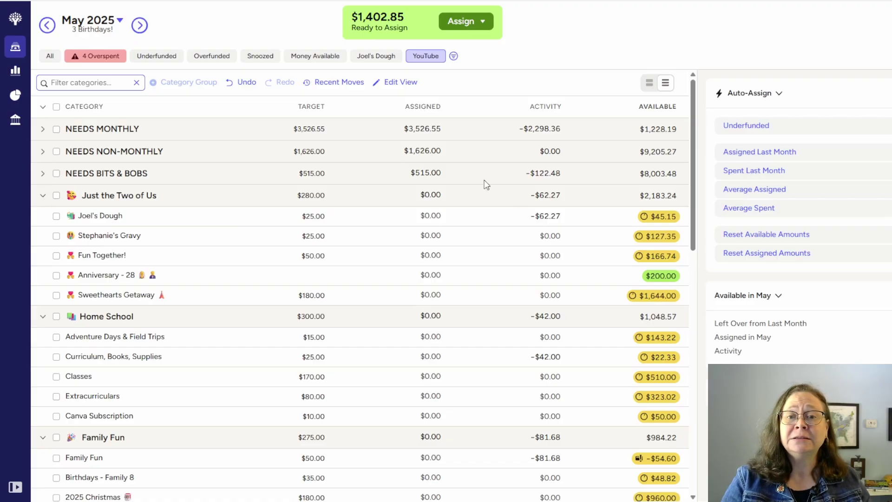
Step: Auto-assign the underfunded amounts to the Just the Two of Us group, then deselect and collapse it
click(56, 196)
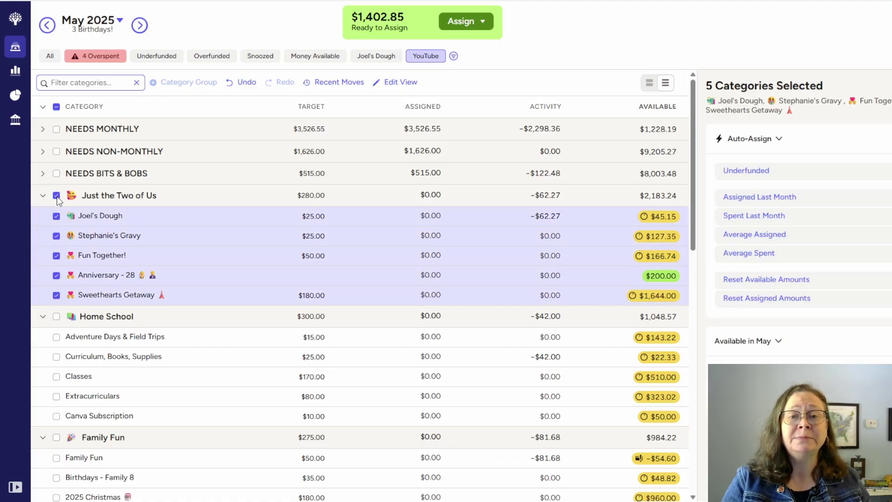
click(763, 173)
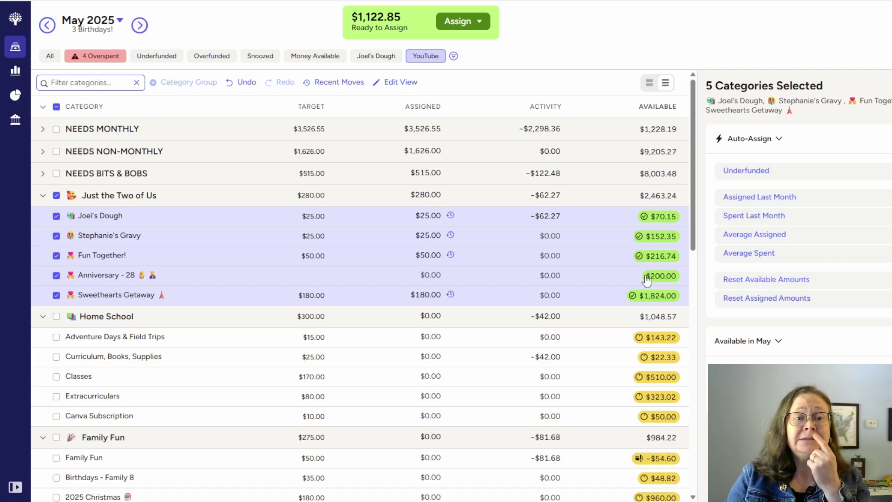
click(57, 195)
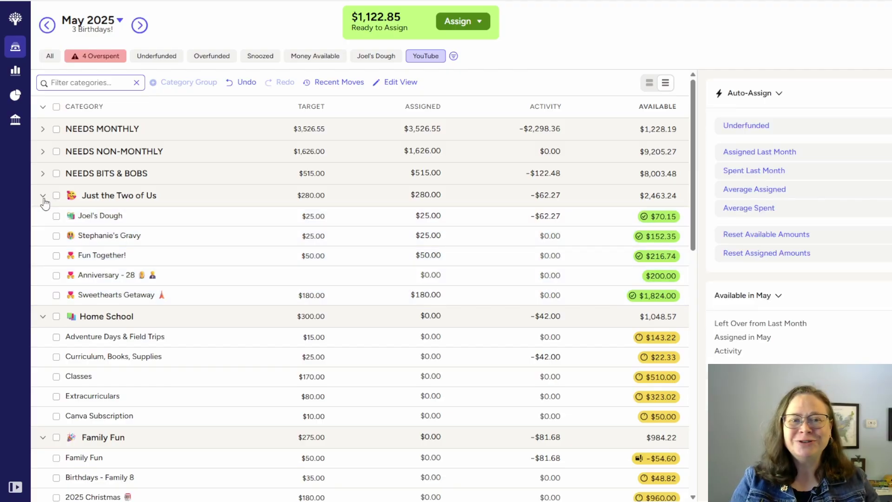
click(43, 195)
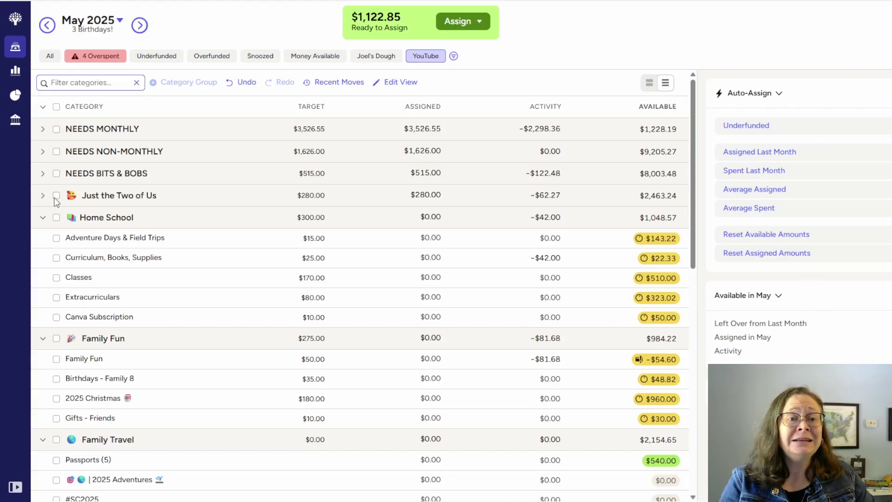
Step: Auto-assign the underfunded amounts to the Home School categories, then deselect and collapse the group
click(56, 217)
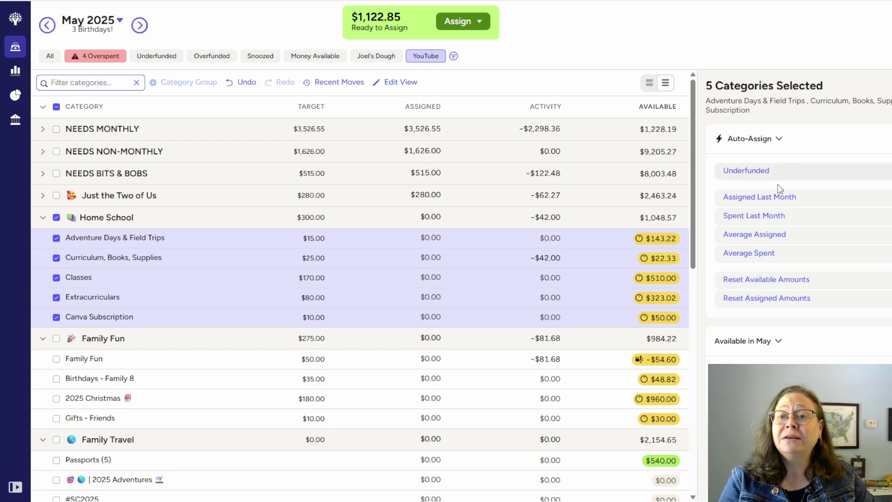
click(754, 172)
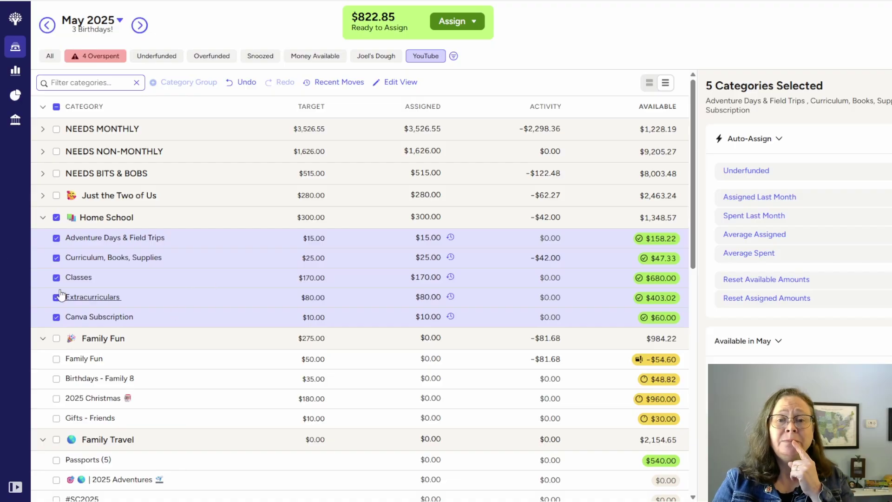
click(56, 217)
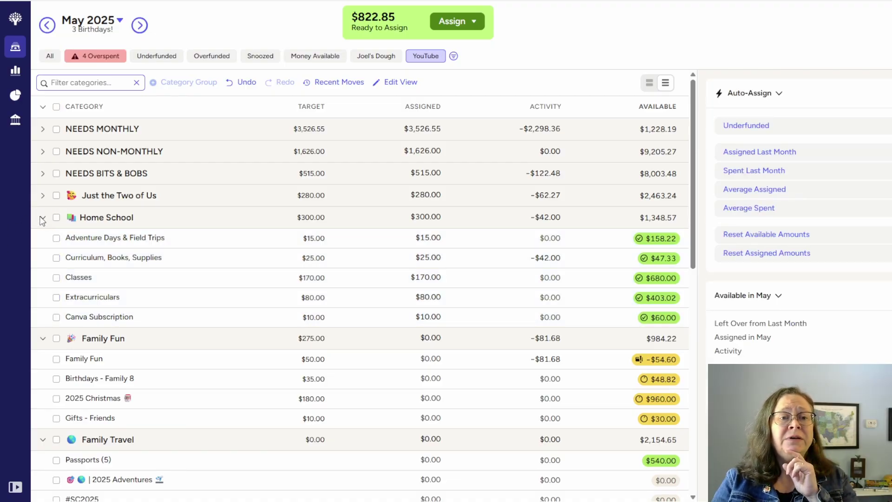
click(42, 218)
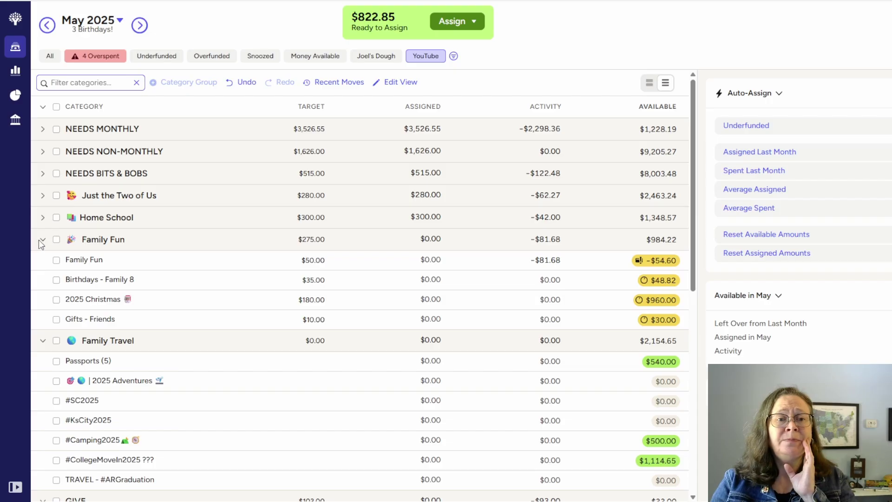
Step: Select the whole Family Fun group and auto-assign its underfunded amounts
click(56, 239)
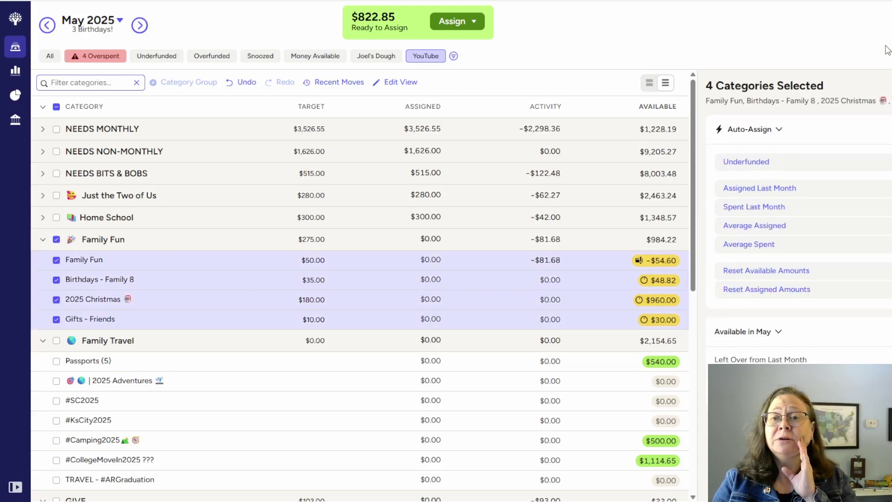
click(753, 162)
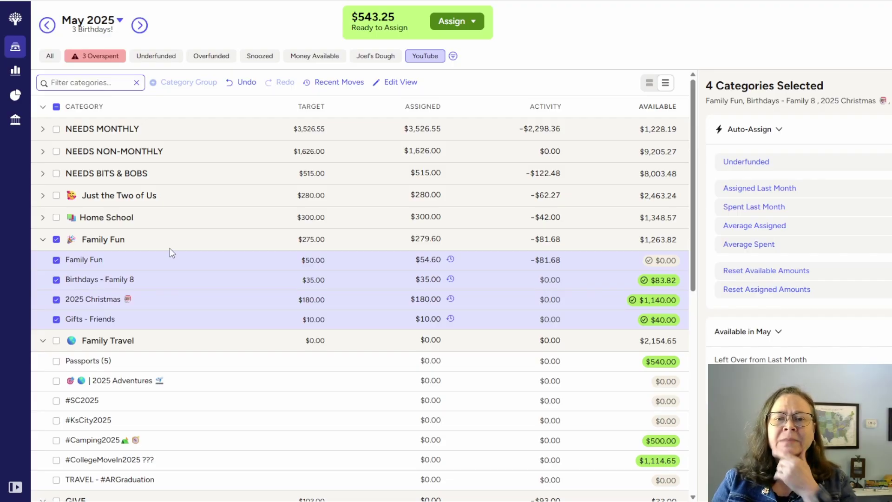
click(394, 280)
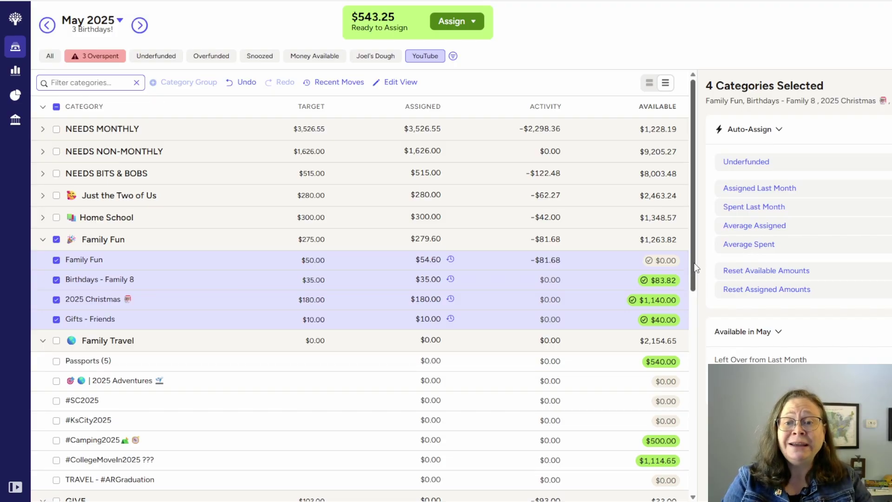
Step: Add the GIVE group to the selection, auto-assign its underfunded amounts, then deselect and collapse the group
drag(696, 268, 678, 341)
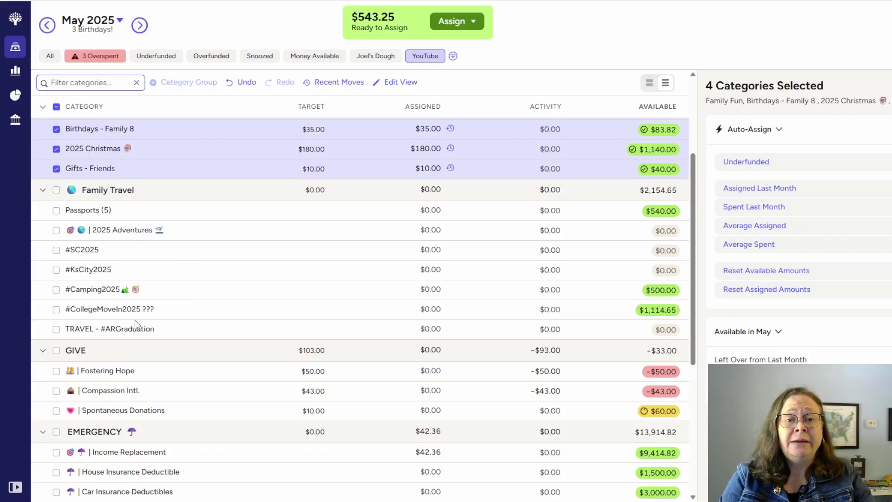
scroll(182, 371, down, 5)
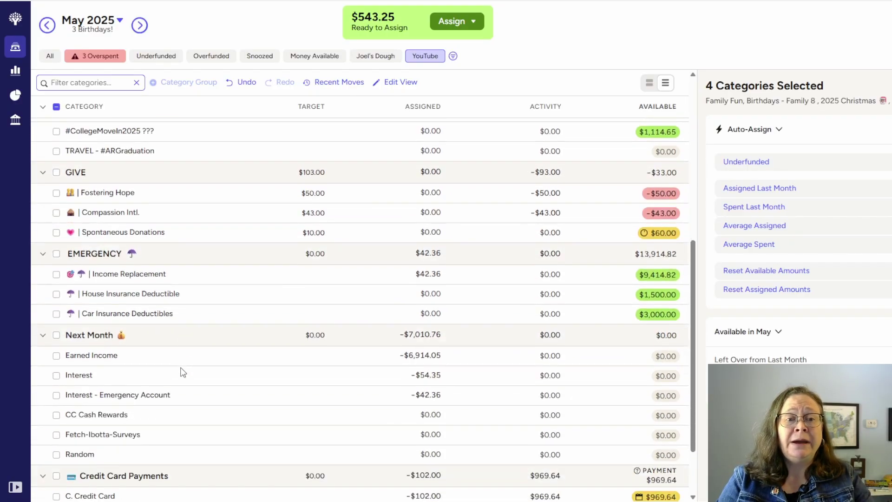
scroll(195, 266, up, 4)
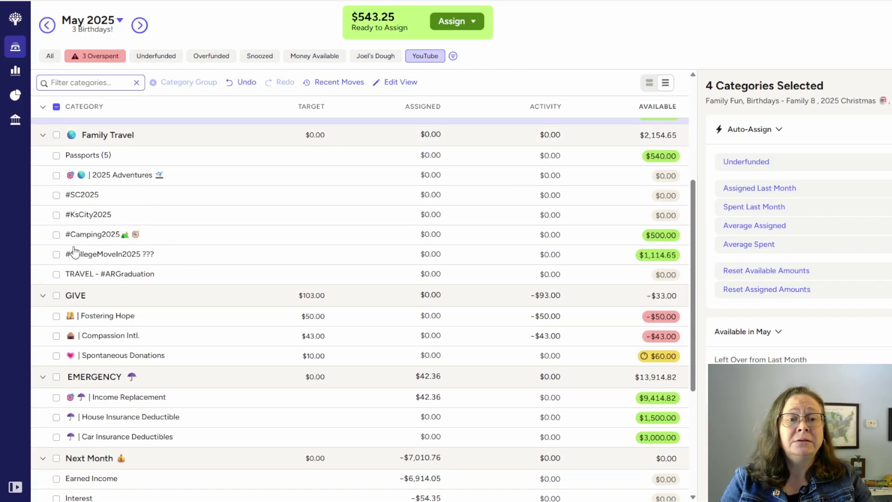
click(56, 296)
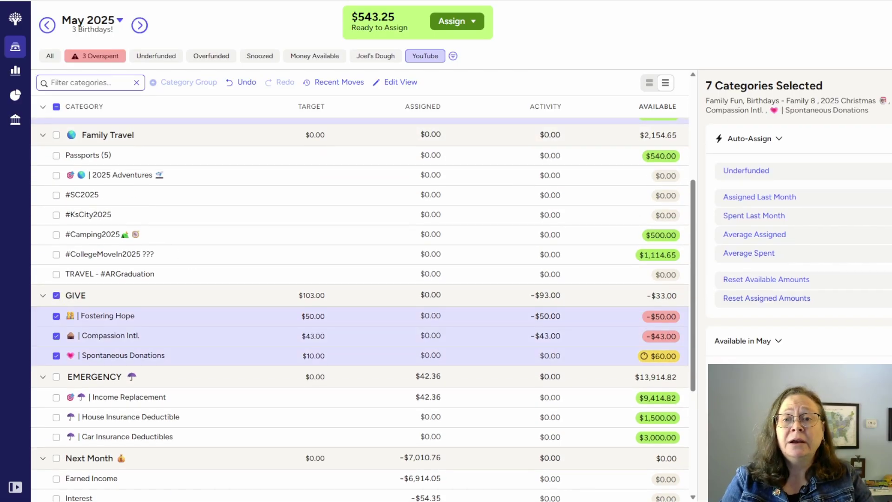
click(749, 171)
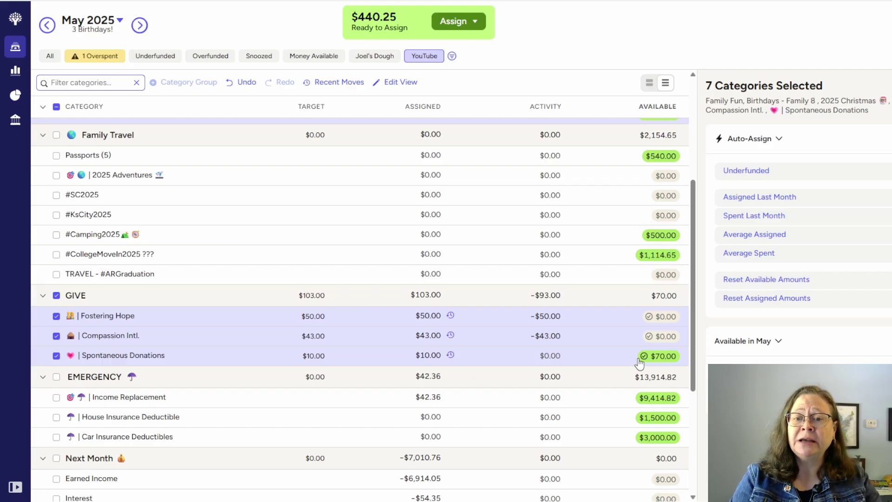
click(57, 296)
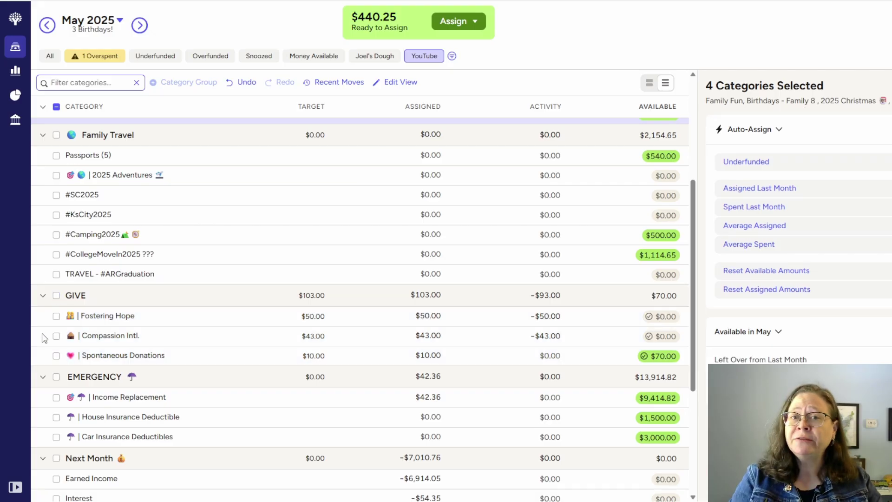
click(42, 298)
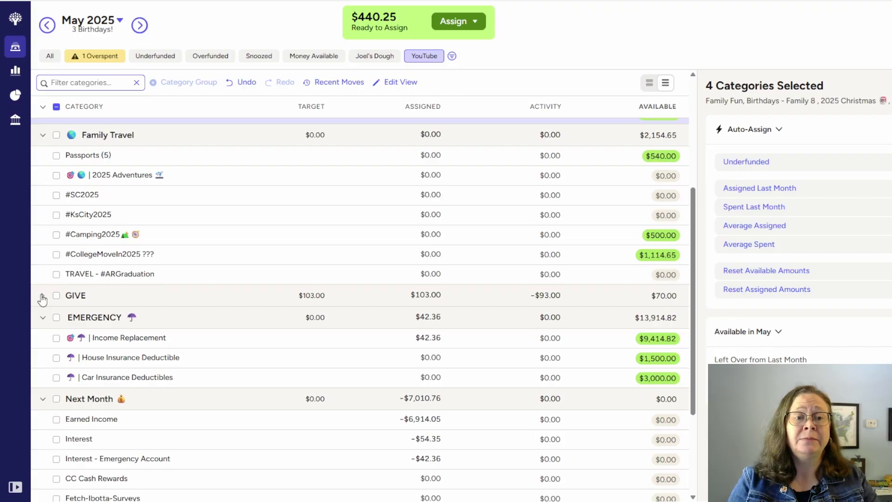
Step: Collapse the EMERGENCY, Next Month and Credit Card Payments category groups
click(43, 320)
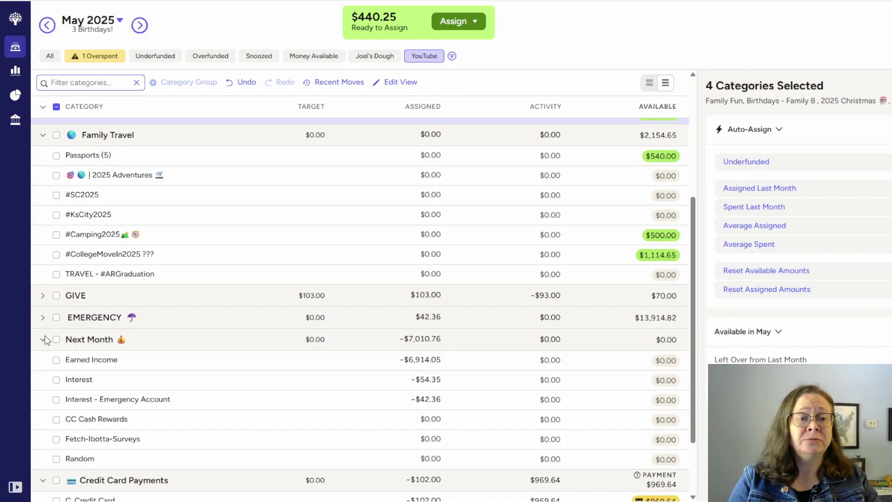
click(43, 340)
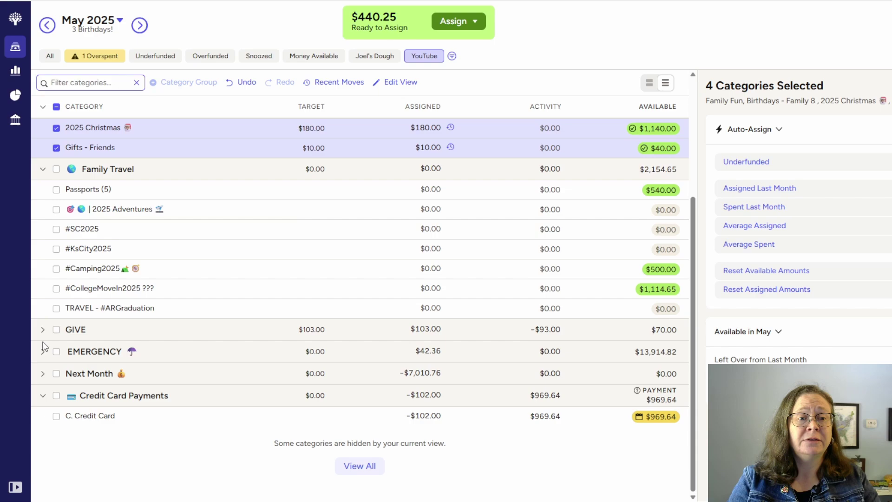
click(43, 398)
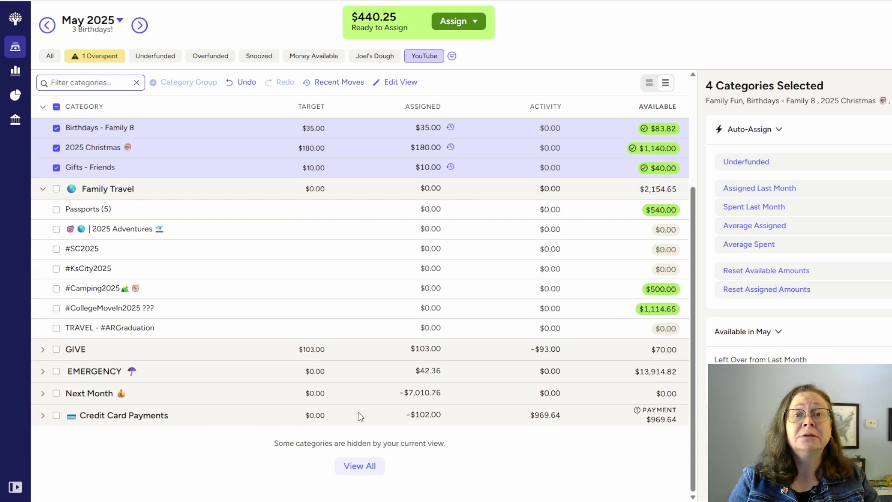
Step: Select only the Birthdays - Family 8 category and look at its target details and notes
scroll(403, 406, up, 3)
scroll(402, 409, up, 2)
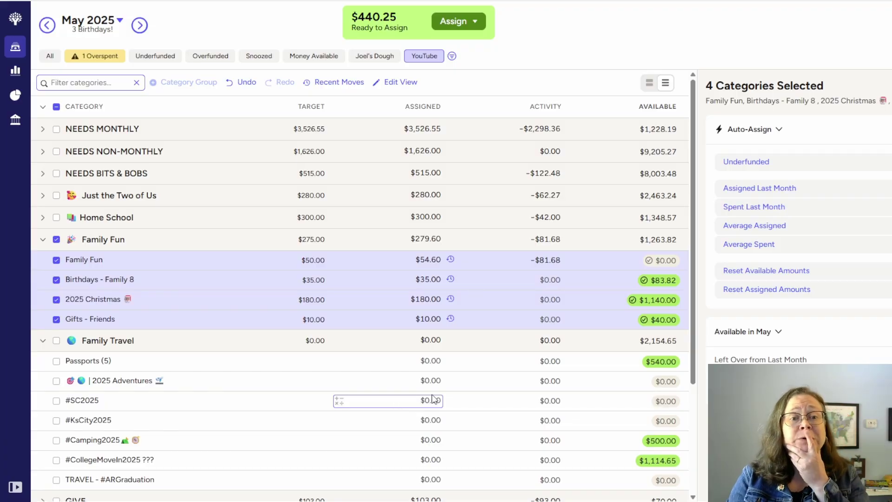
click(57, 281)
click(56, 280)
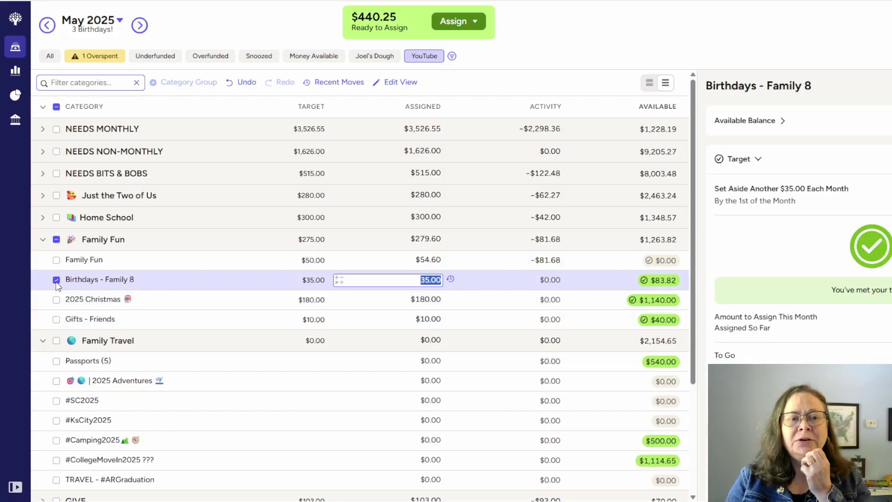
scroll(783, 284, down, 5)
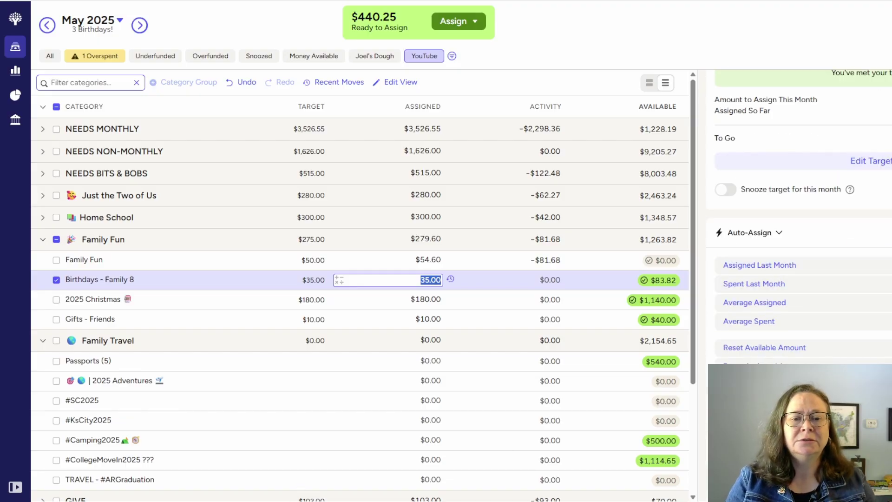
key(Escape)
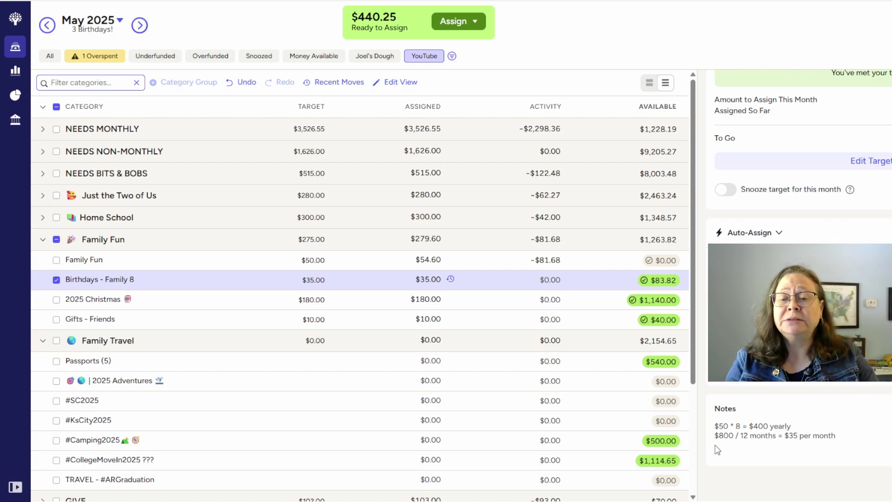
Step: Add 16.18 to the assigned amount of Birthdays - Family 8, then deselect the category
click(655, 280)
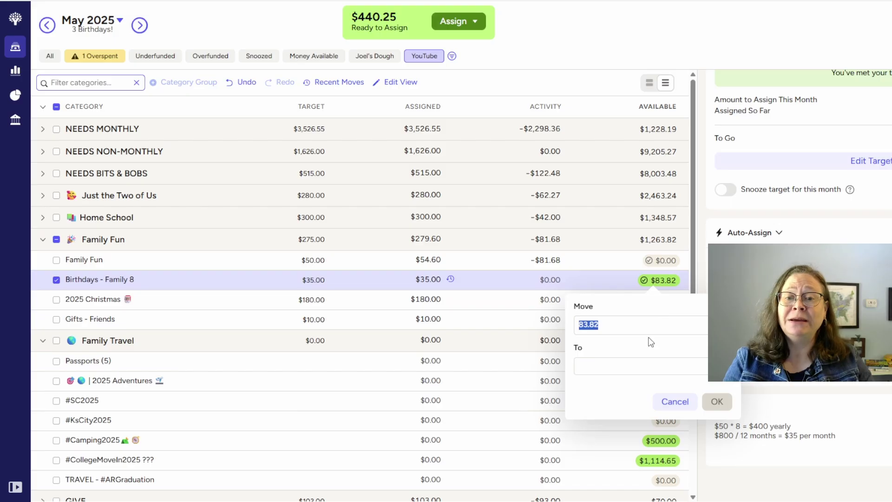
click(341, 281)
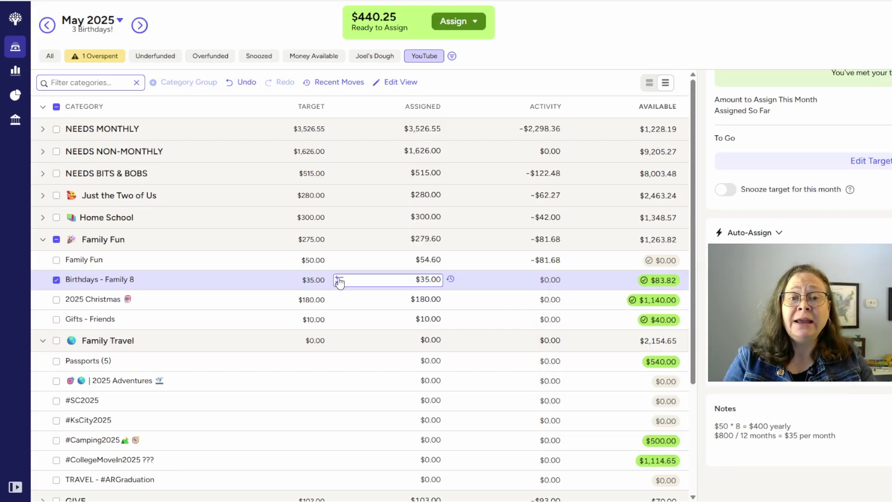
click(338, 281)
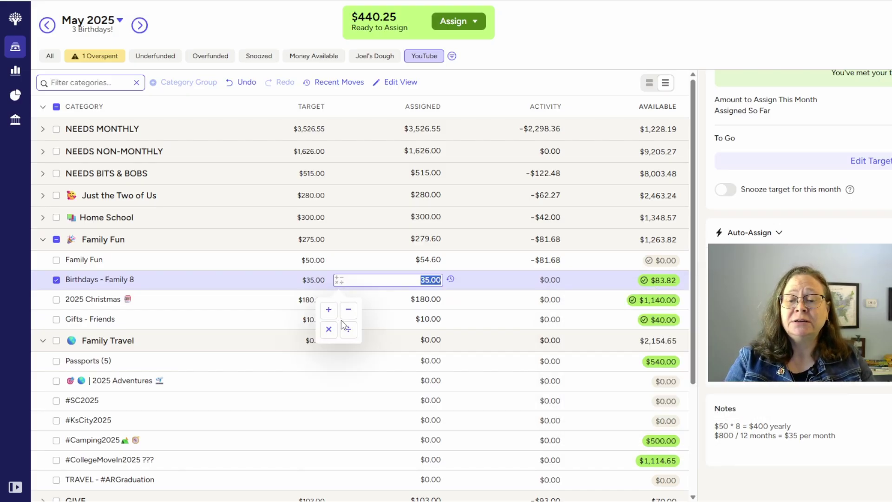
click(331, 311)
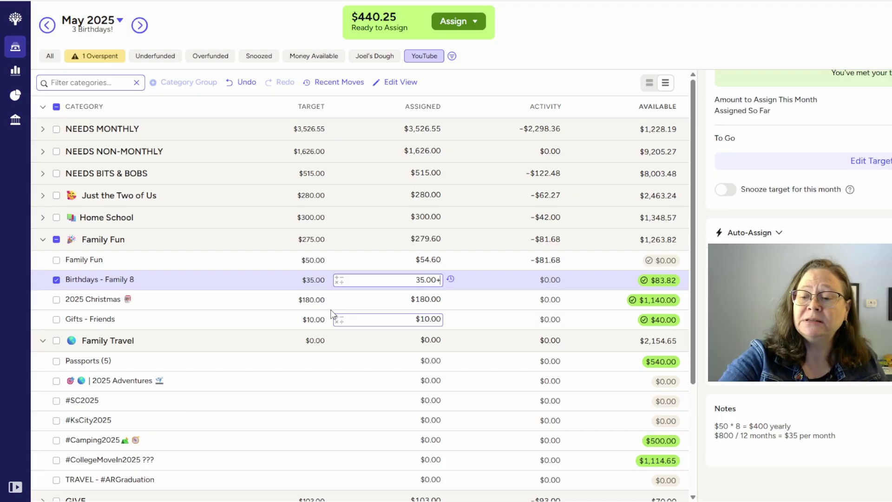
text(16.18)
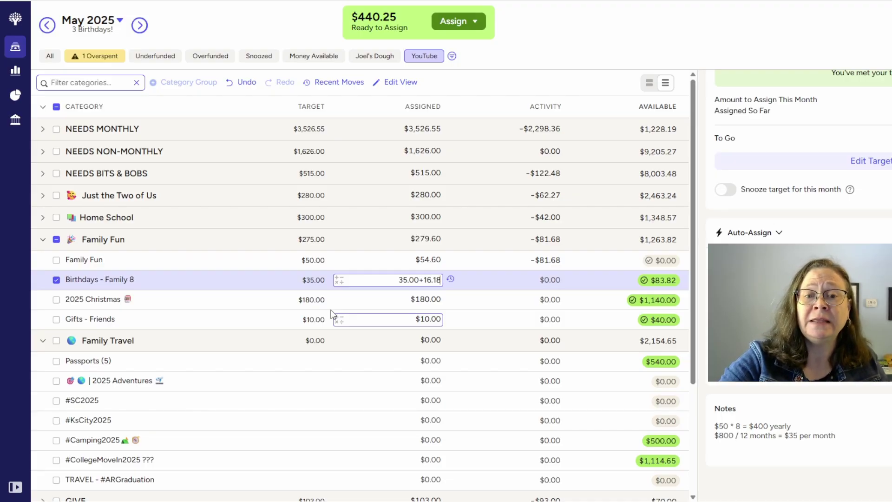
key(Return)
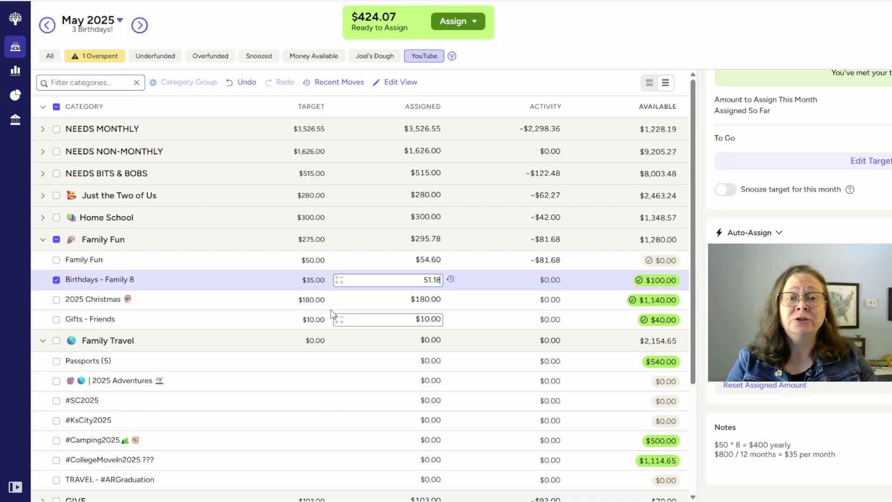
click(57, 280)
click(57, 280)
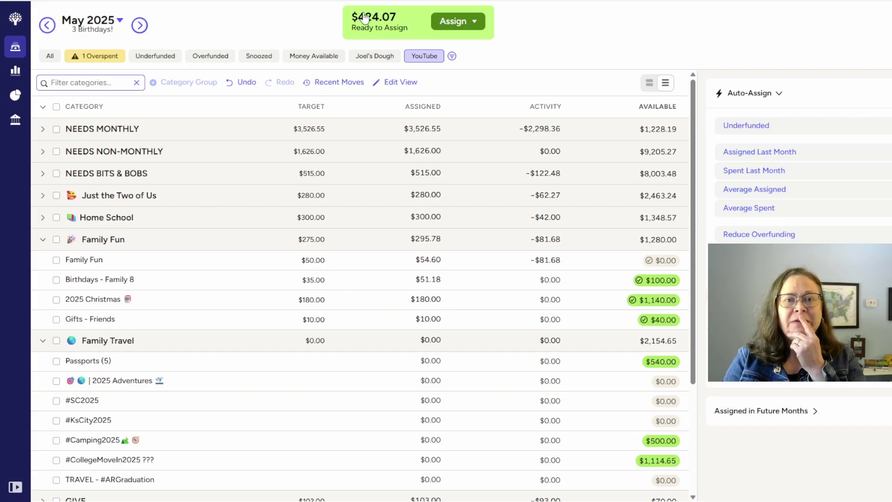
Step: Review the categories from NEEDS MONTHLY through Just the Two of Us, collapsing each group once checked
click(43, 128)
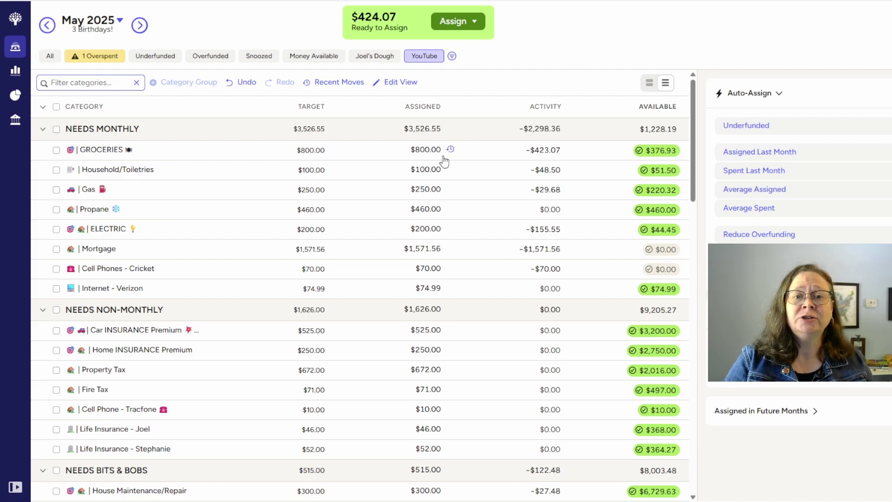
click(43, 130)
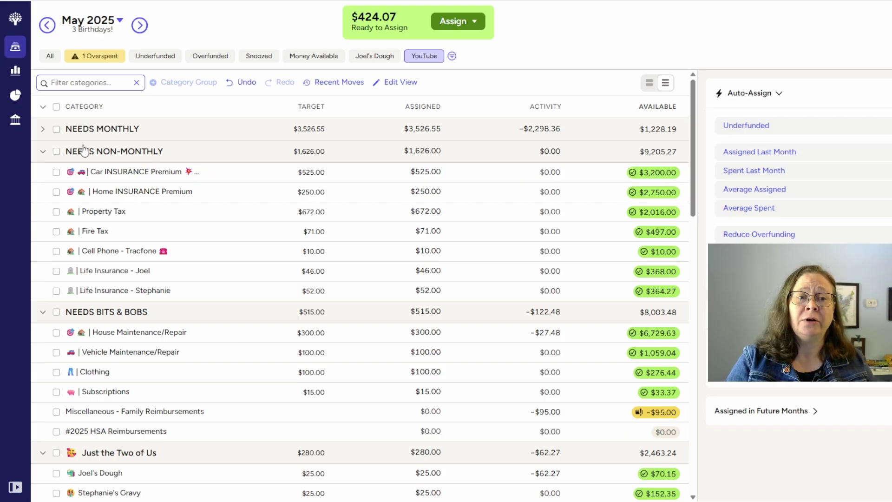
click(43, 152)
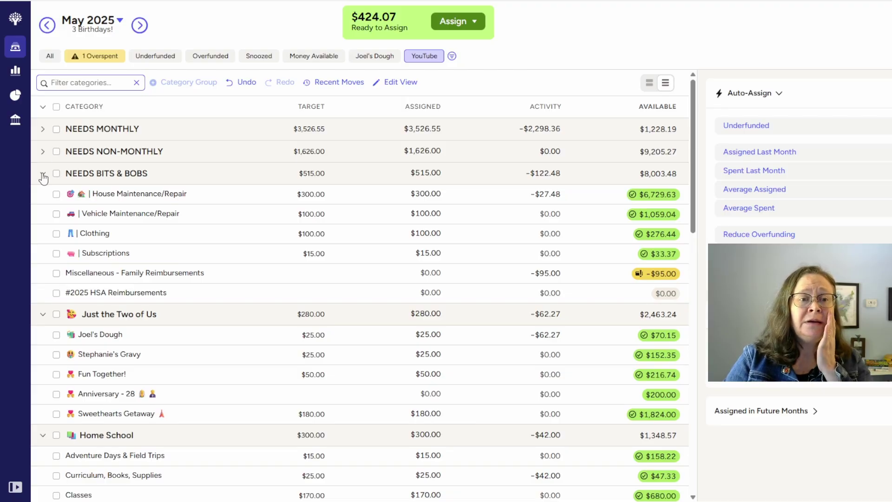
click(42, 174)
click(42, 197)
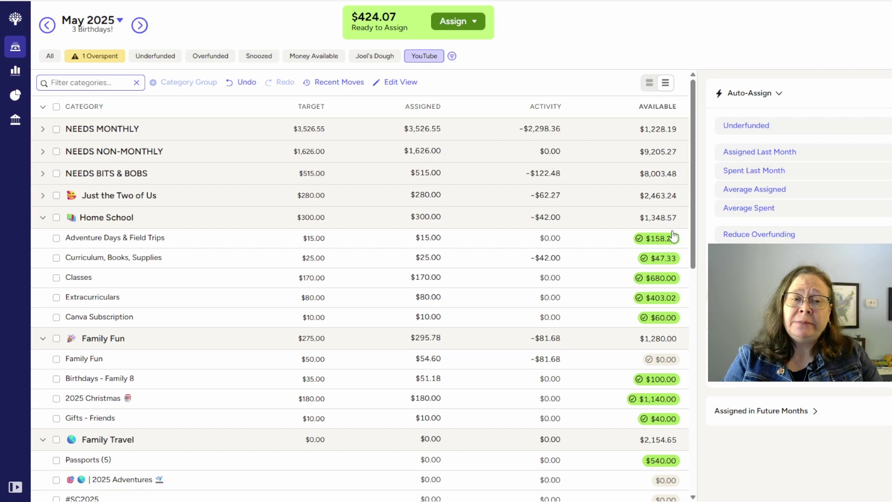
click(419, 258)
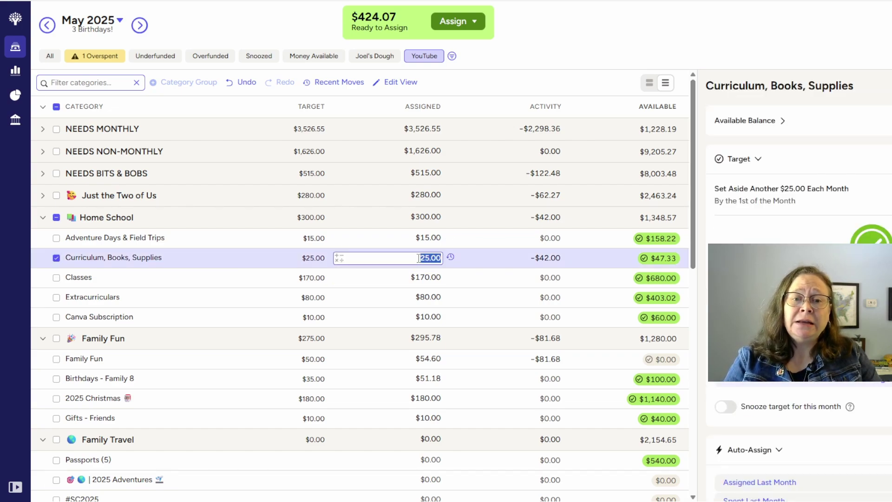
click(340, 262)
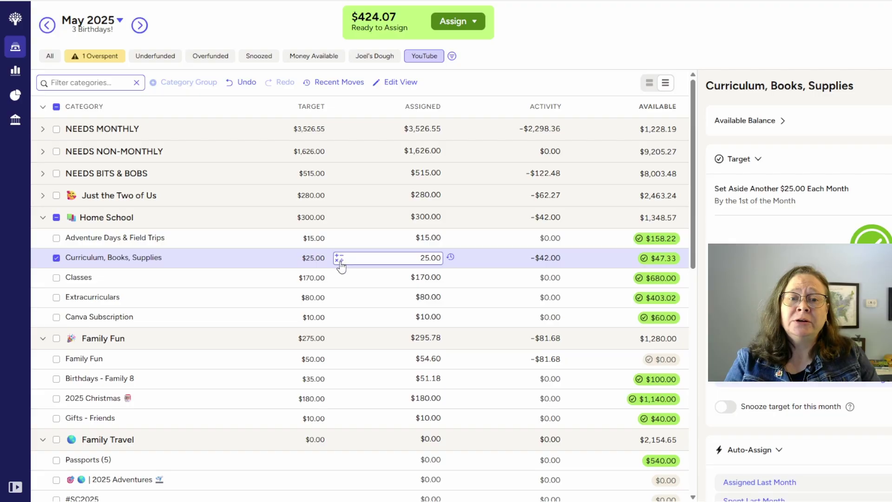
click(328, 289)
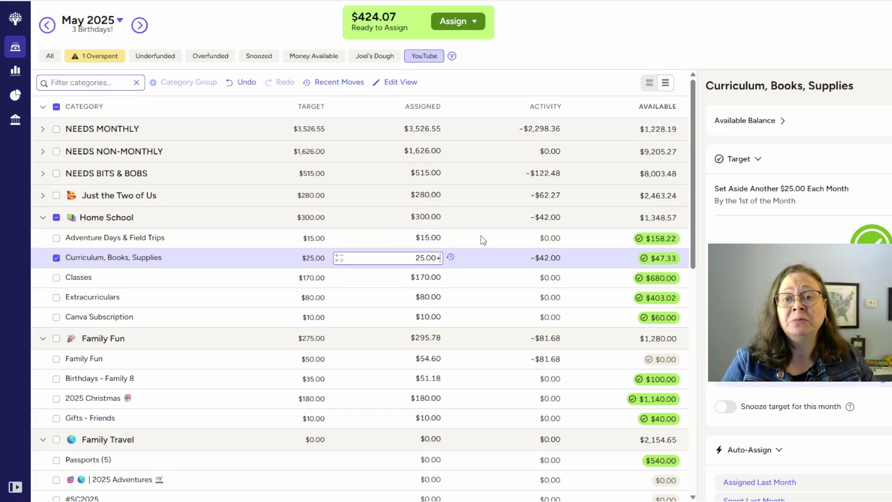
key(ctrl+z)
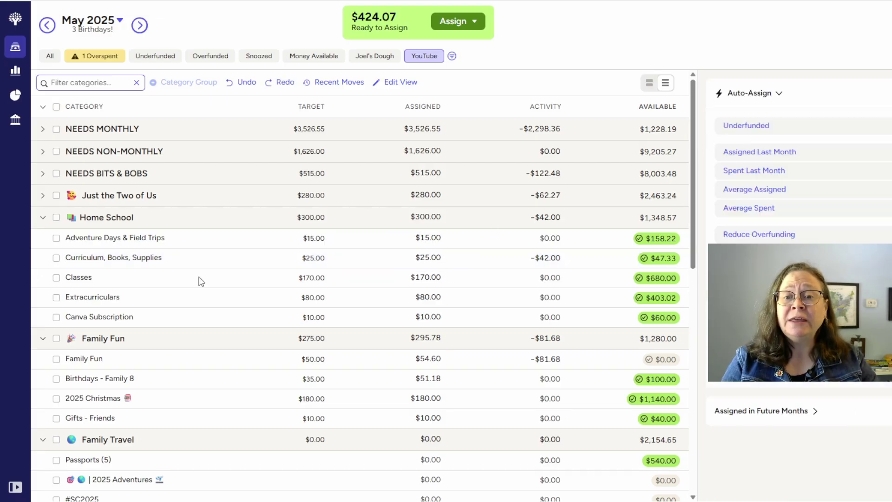
Step: Add 200 to the assigned amount of Curriculum, Books, Supplies in Home School, then deselect the category
click(54, 260)
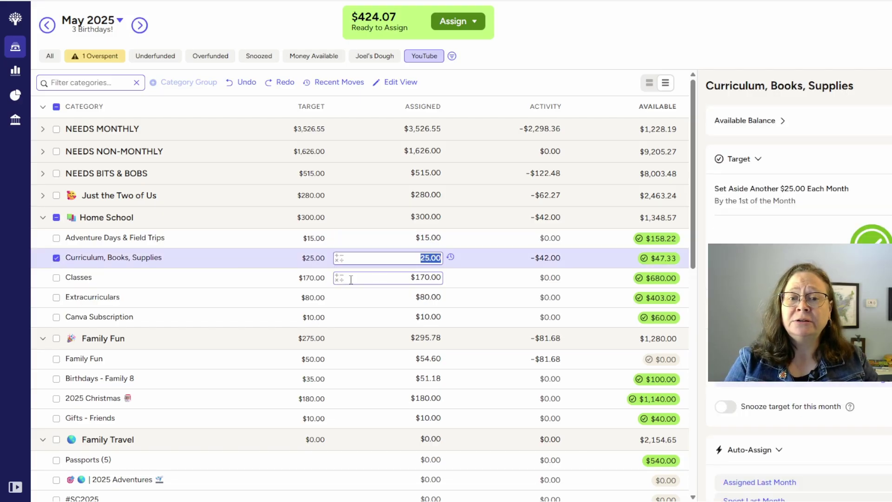
click(340, 261)
click(330, 288)
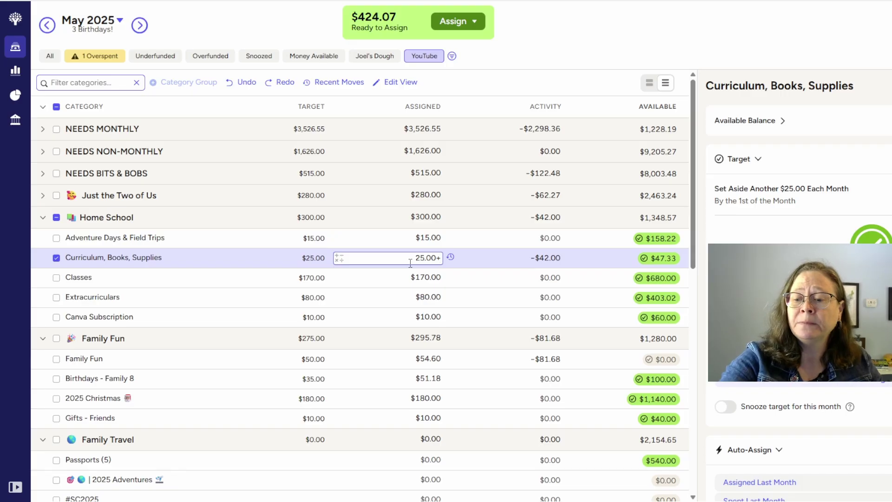
text(200)
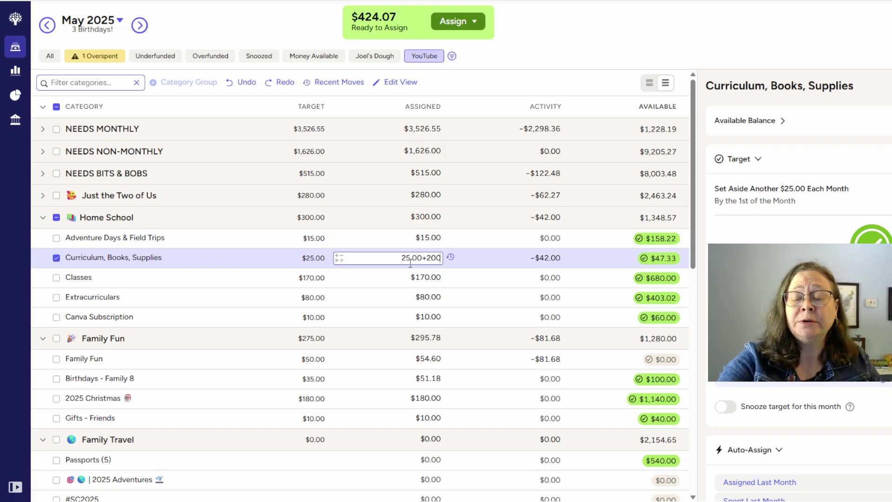
key(Return)
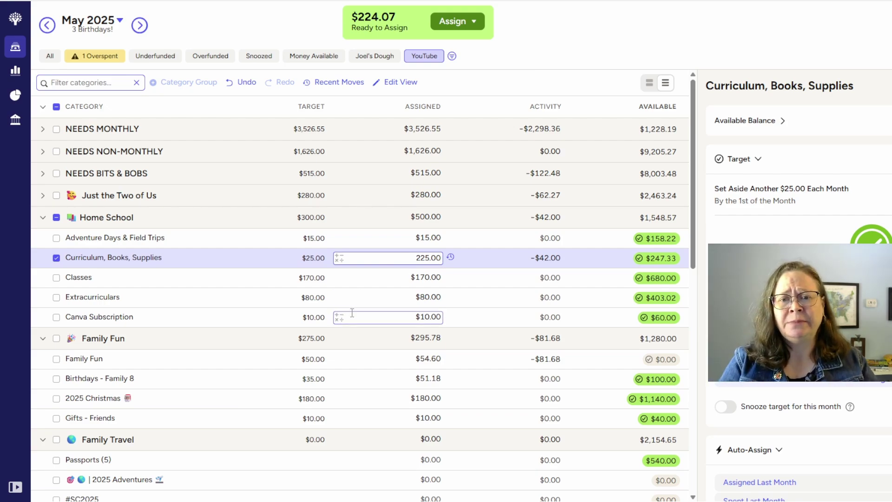
click(56, 259)
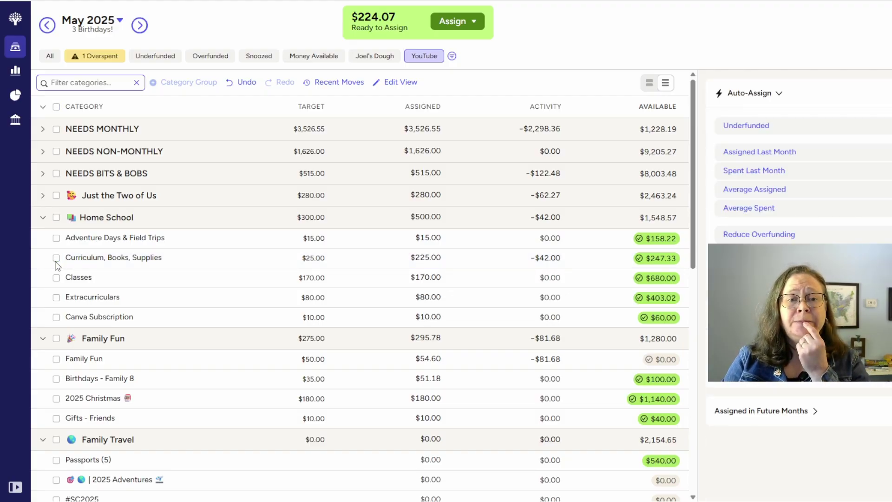
Step: Collapse Home School and Family Fun, then check the NEEDS NON-MONTHLY and NEEDS BITS & BOBS categories
click(43, 218)
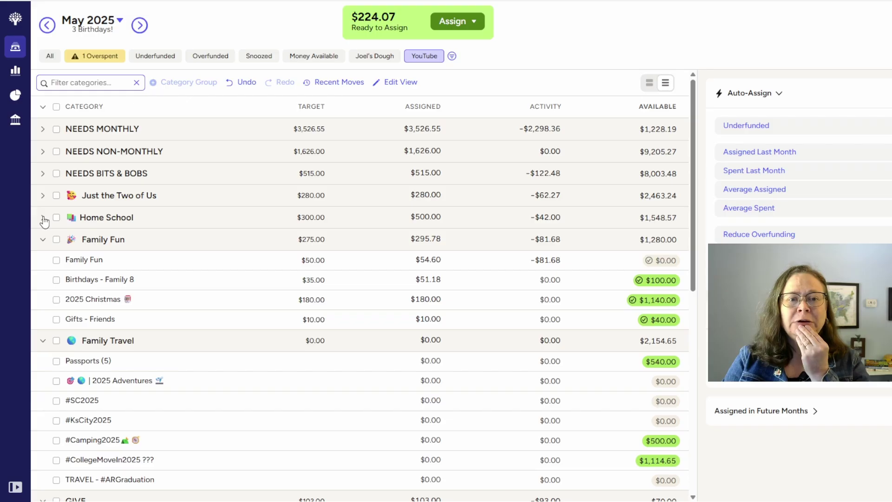
click(43, 239)
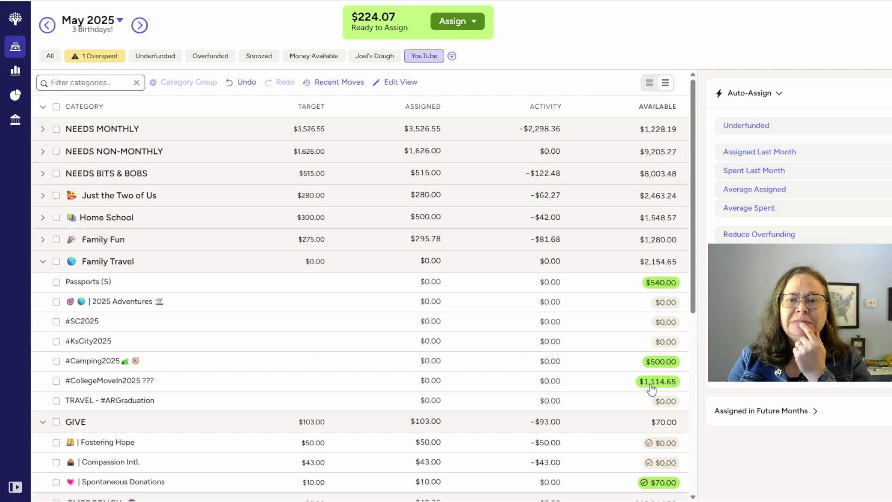
click(43, 152)
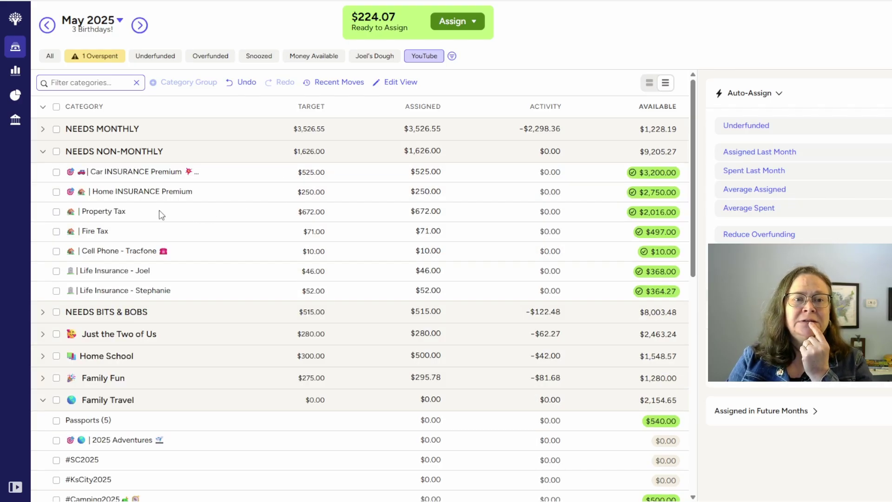
click(43, 152)
click(42, 173)
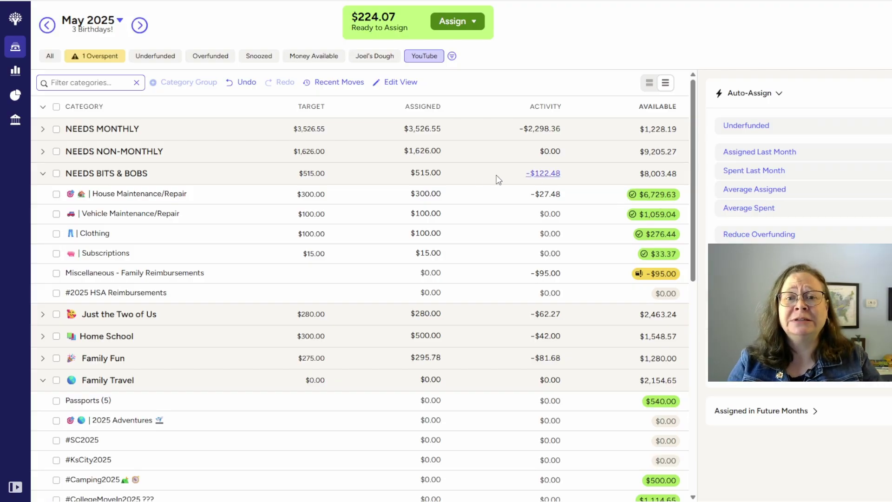
Step: Manually assign the remaining 224.07 of Ready to Assign to House Maintenance/Repair in NEEDS BITS & BOBS
click(430, 194)
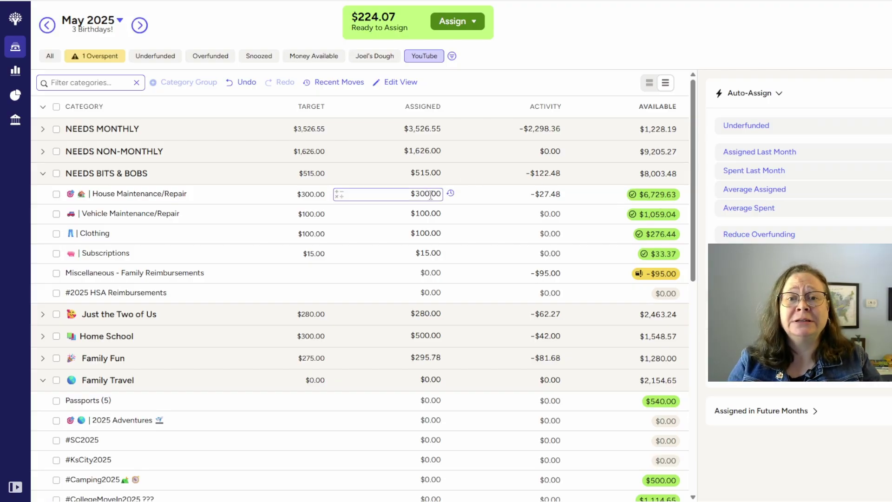
click(455, 21)
click(452, 141)
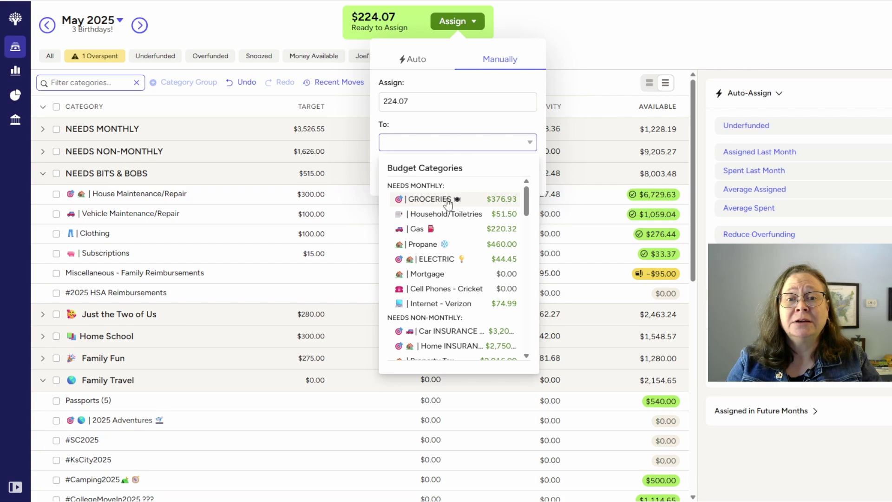
scroll(448, 294, down, 3)
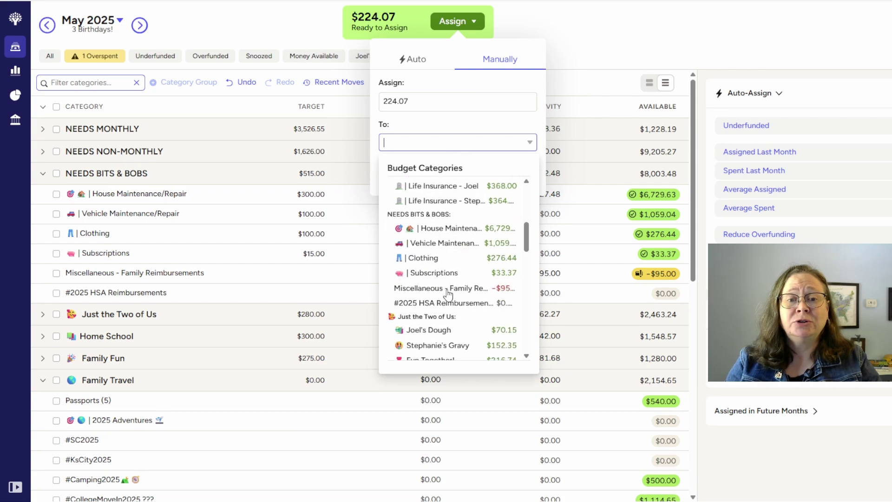
click(445, 229)
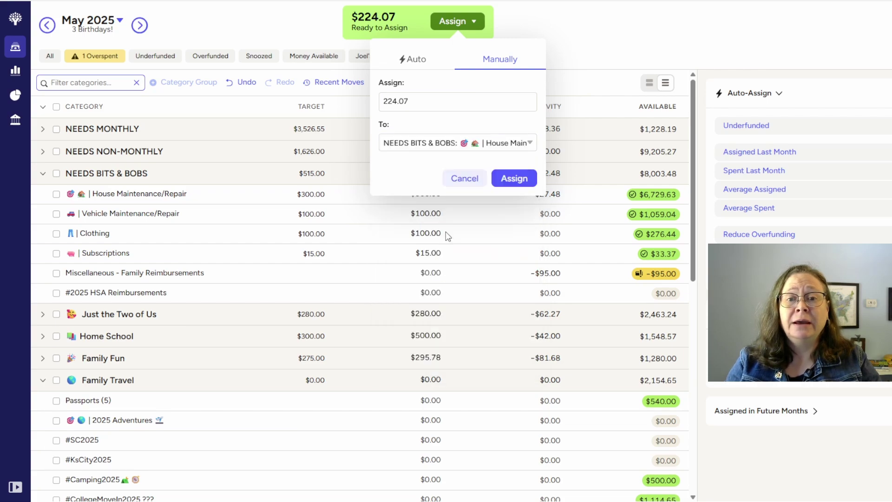
click(514, 180)
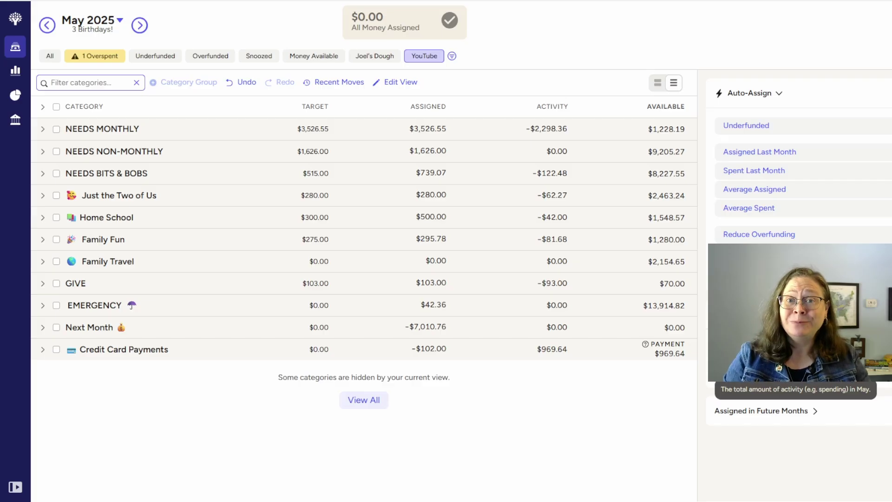